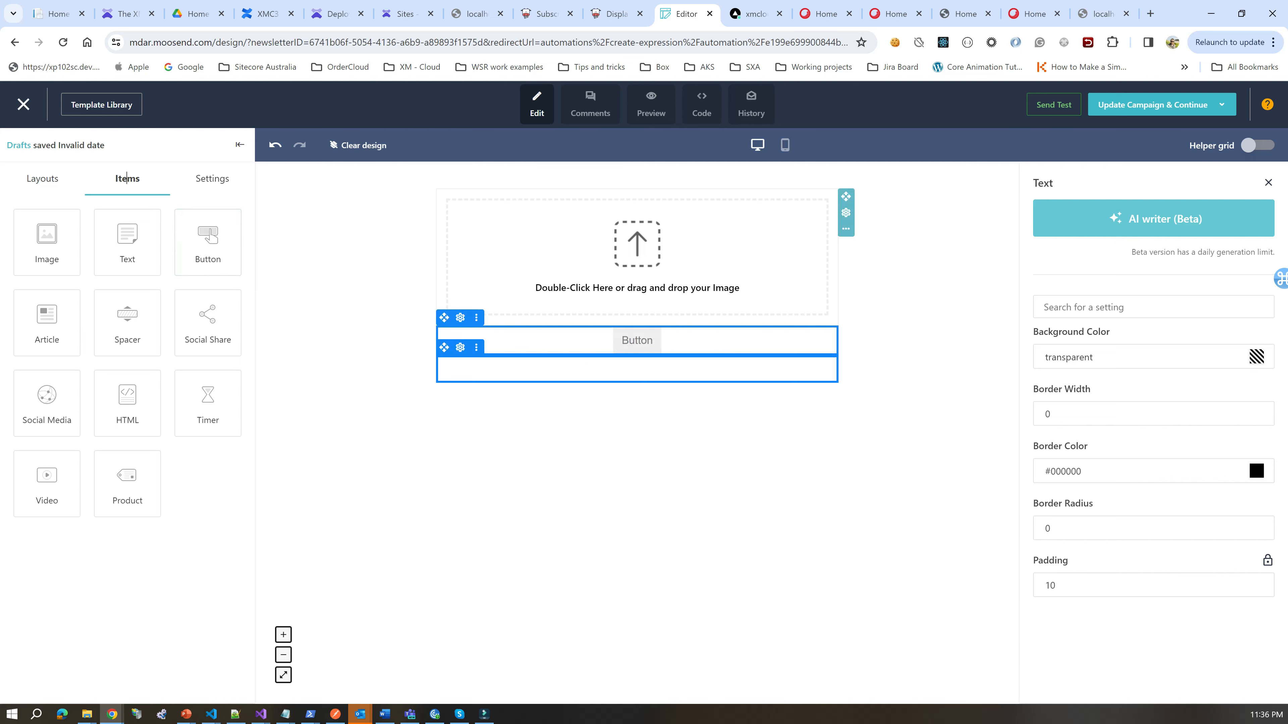
Step: Add an HTML block below the Button and save the design, confirming the campaign update
left_click_drag(127, 403, 537, 385)
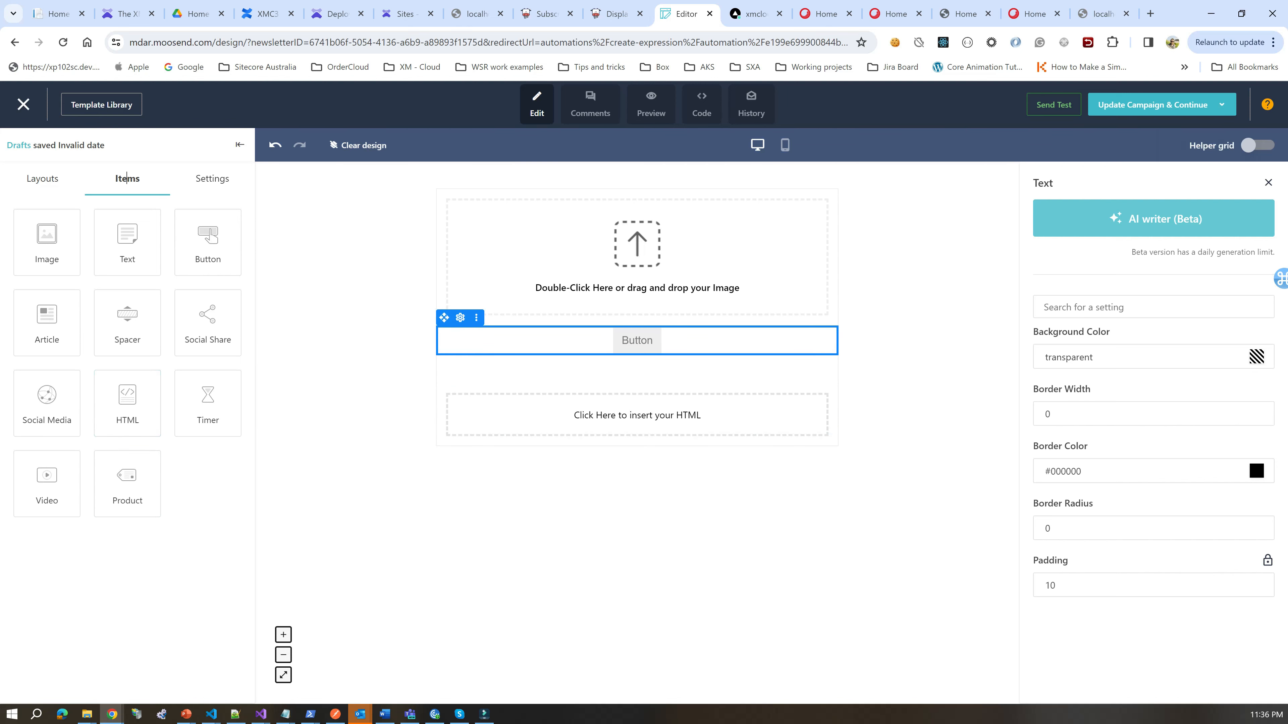
mouse_move(1166, 105)
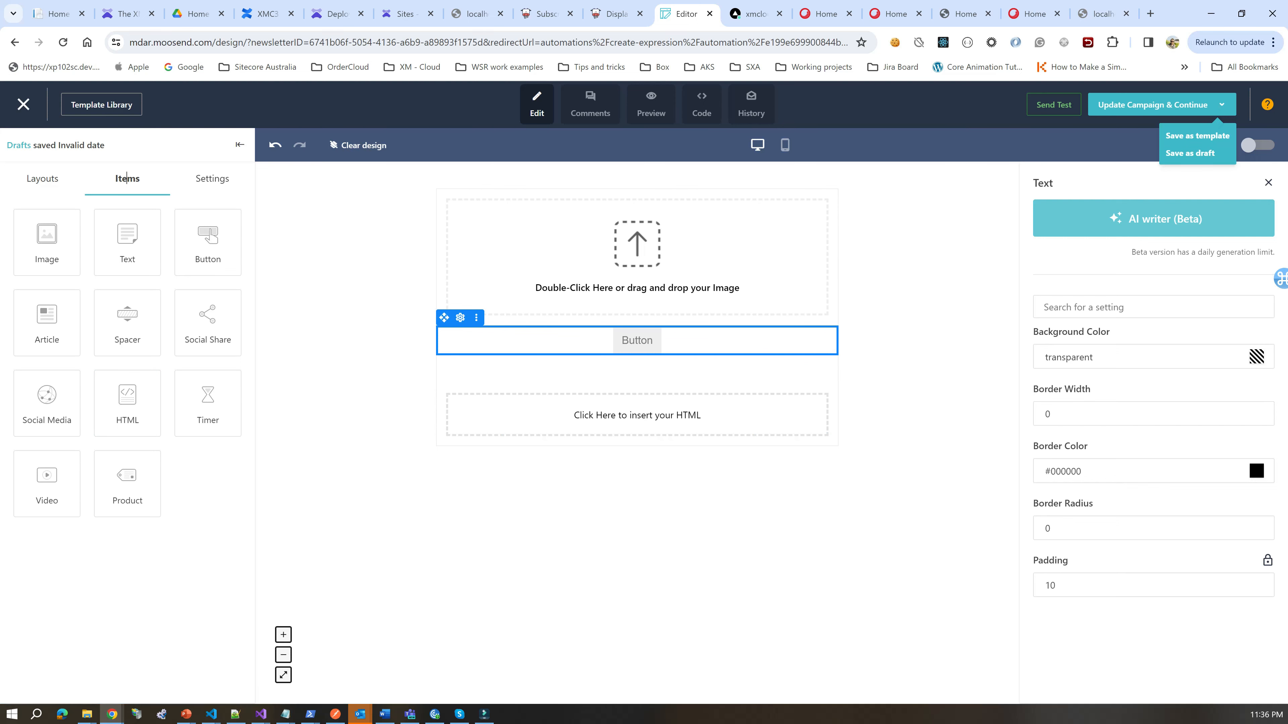
left_click(1152, 105)
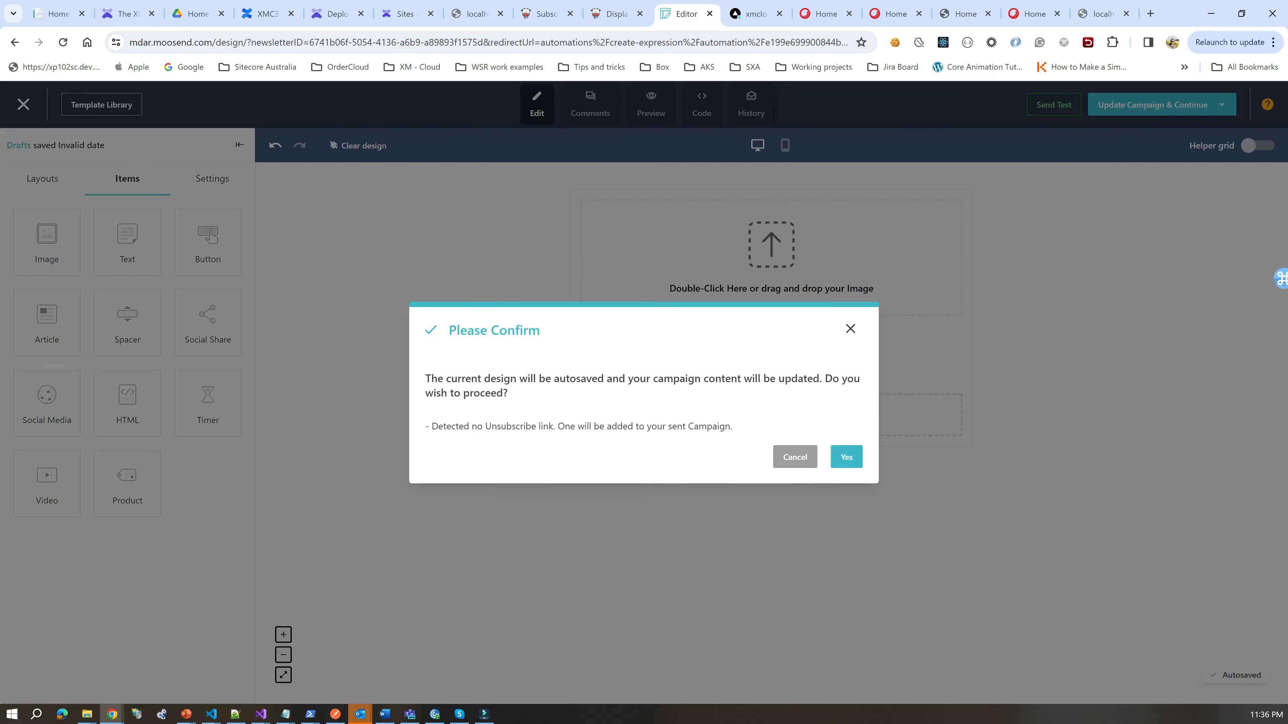
key("Return")
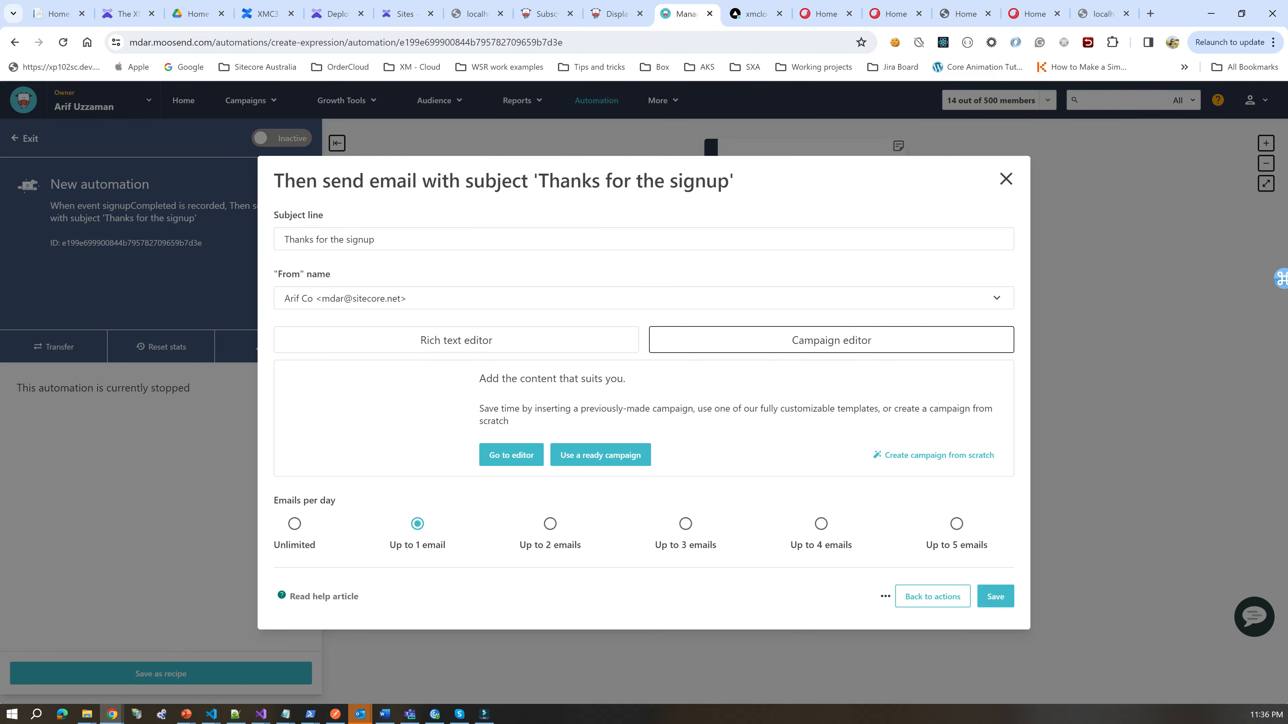
Step: In the rich text editor, write 'Hi there' followed by the Recipient Name personalization tag
left_click(457, 333)
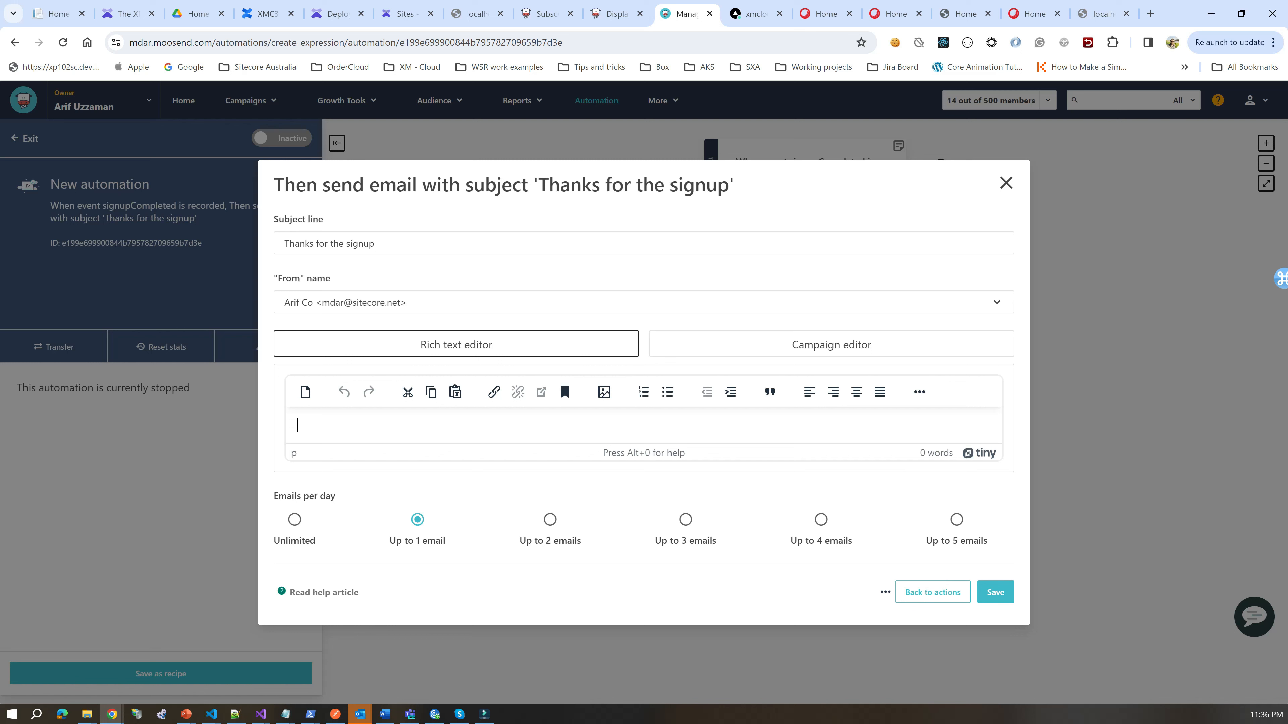
type("Hi there")
left_click(919, 392)
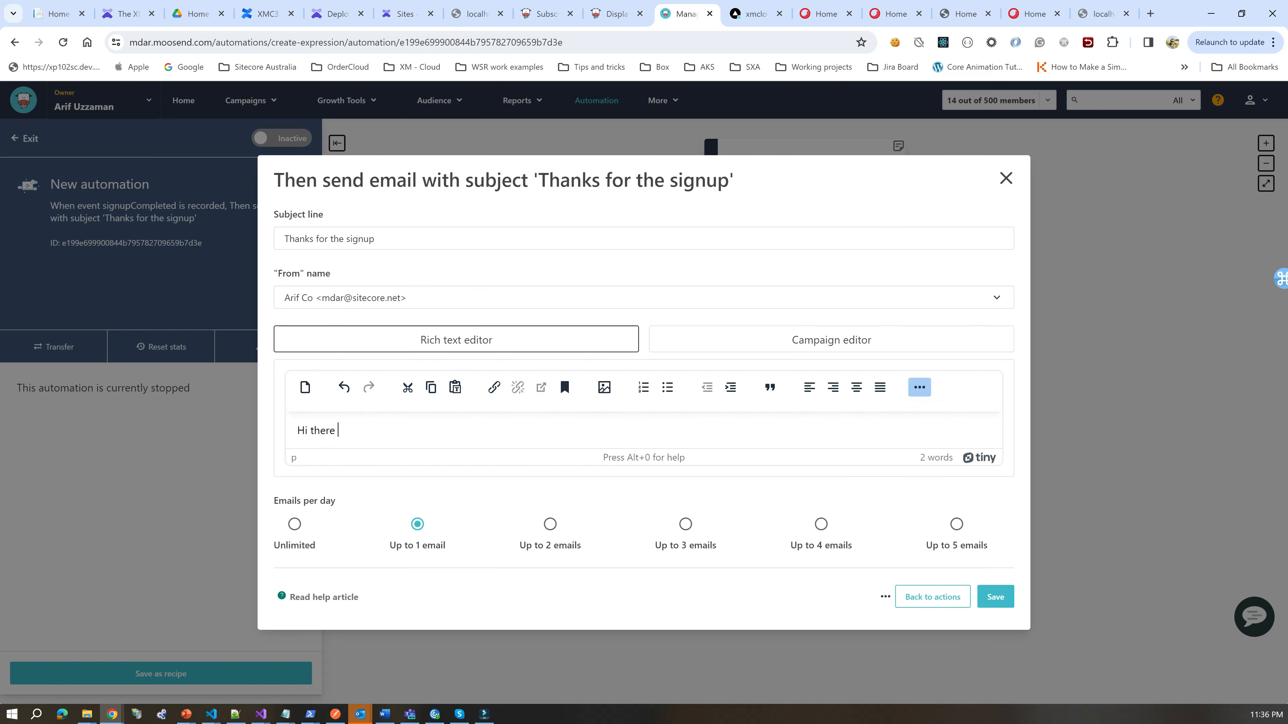
left_click(885, 406)
left_click(786, 409)
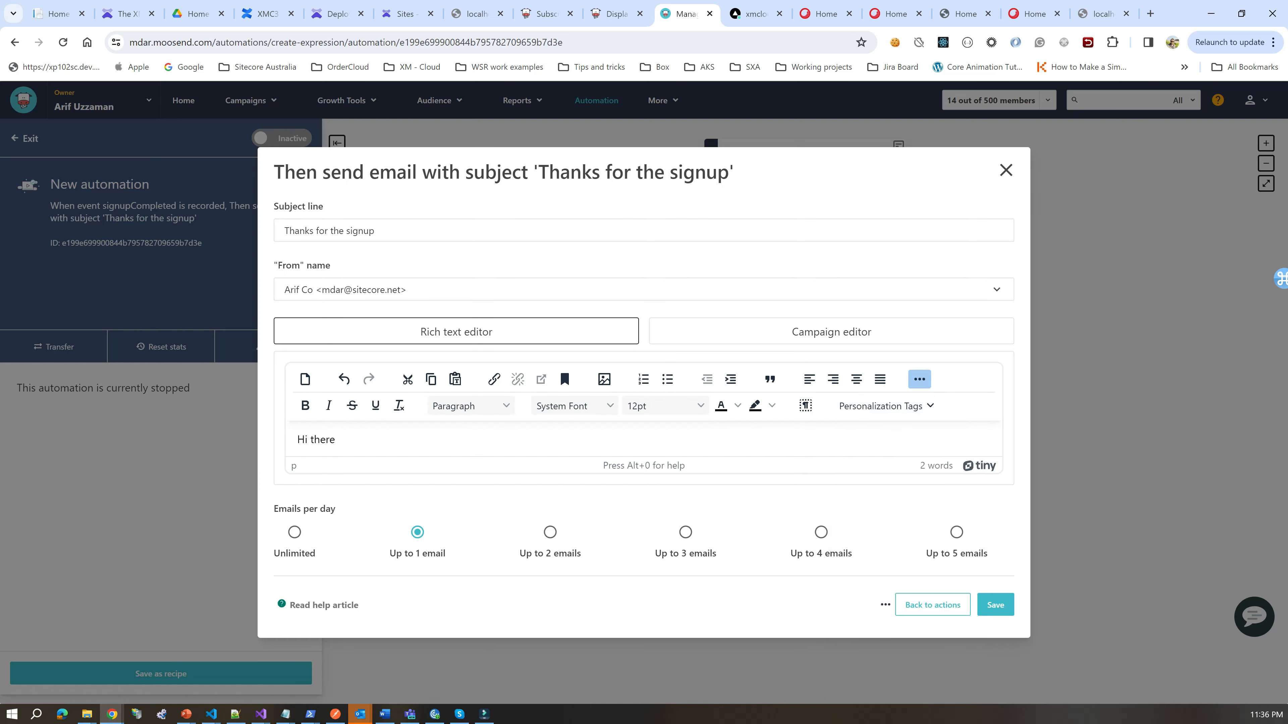
left_click(339, 439)
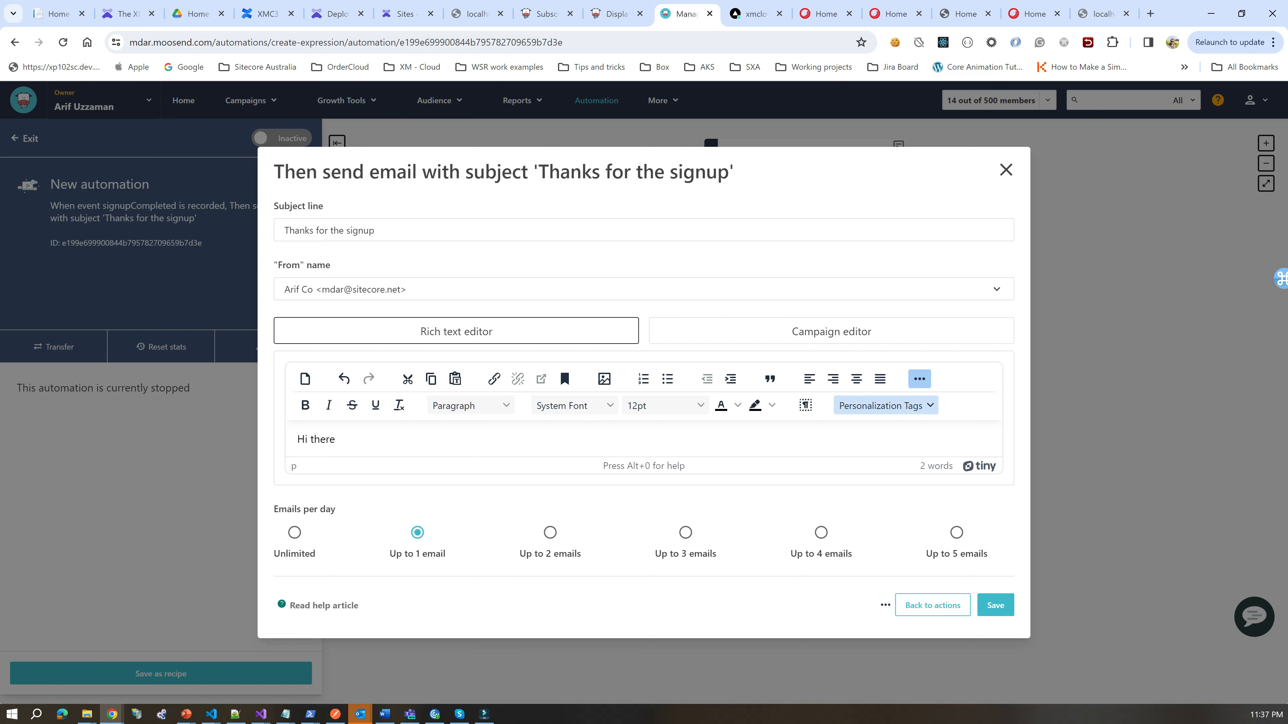
left_click(884, 405)
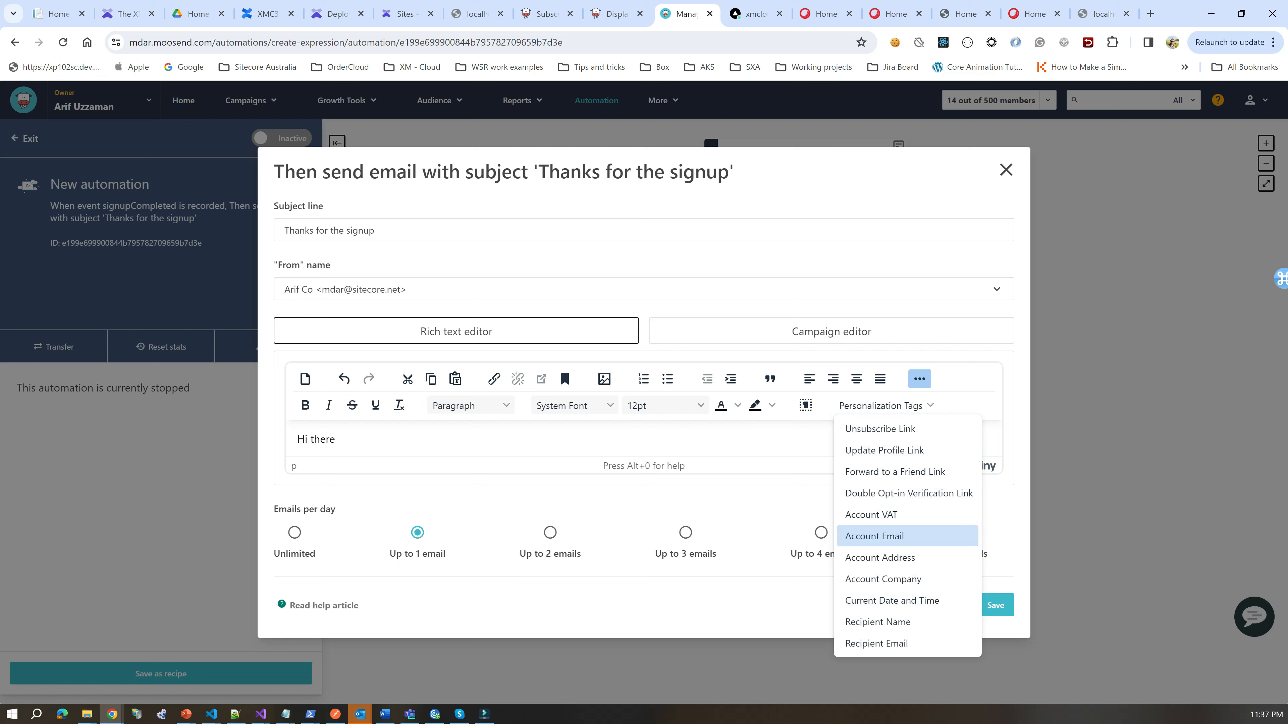
left_click(878, 622)
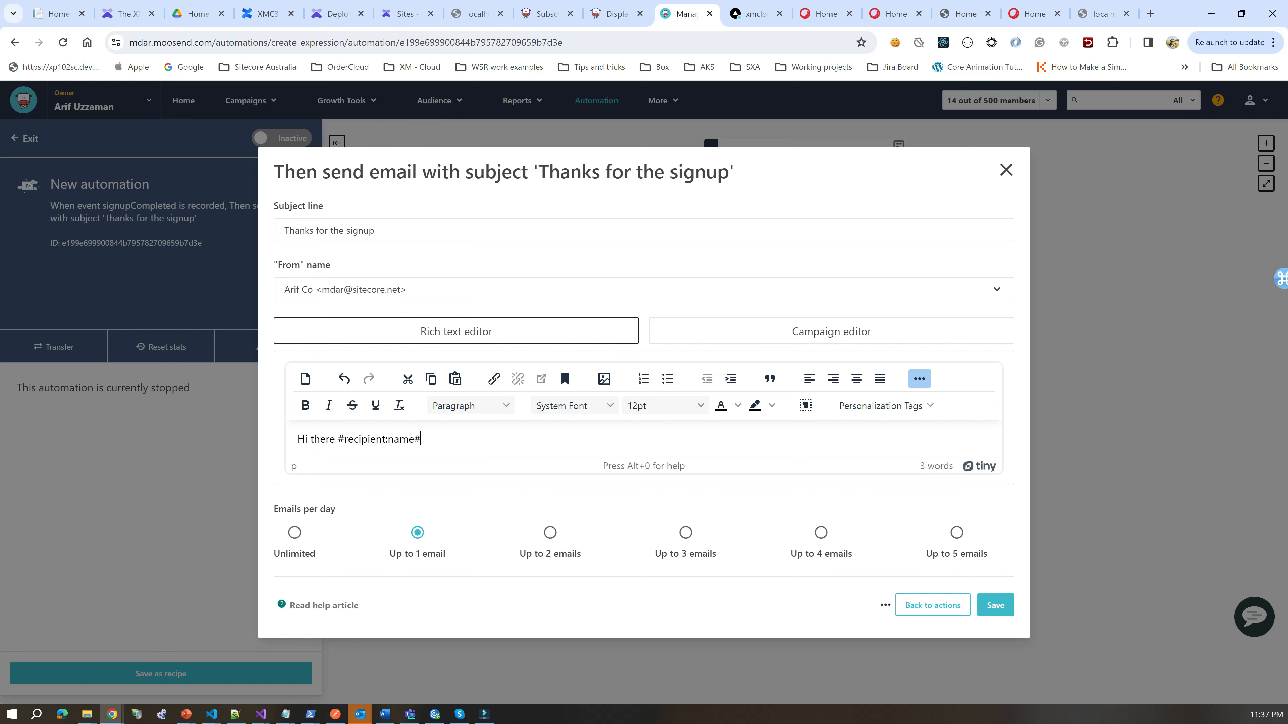
Step: Add the line 'Thanks for signing up our newsletter' and save the email step
key("Return")
type("Thanks for sign")
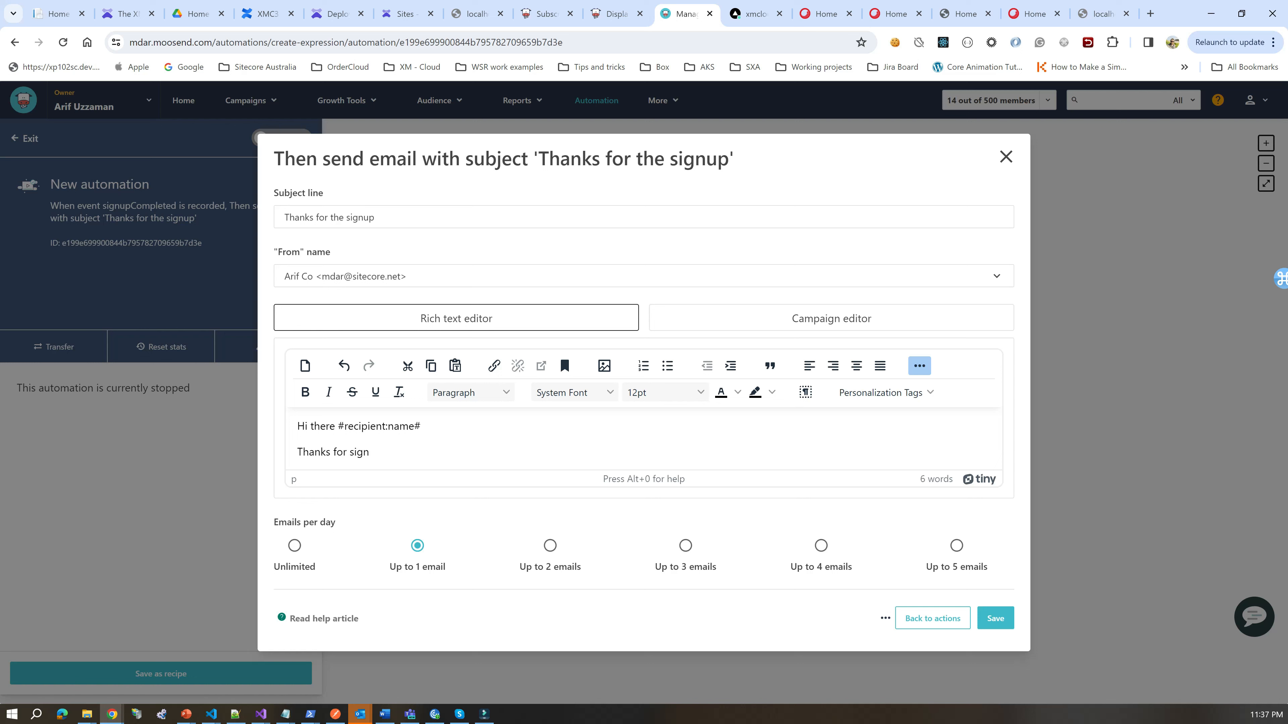
key("BackSpace")
key("BackSpace")
key("BackSpace")
key("BackSpace")
type("the")
key("BackSpace")
key("BackSpace")
type("signing up our newsletter")
left_click(995, 619)
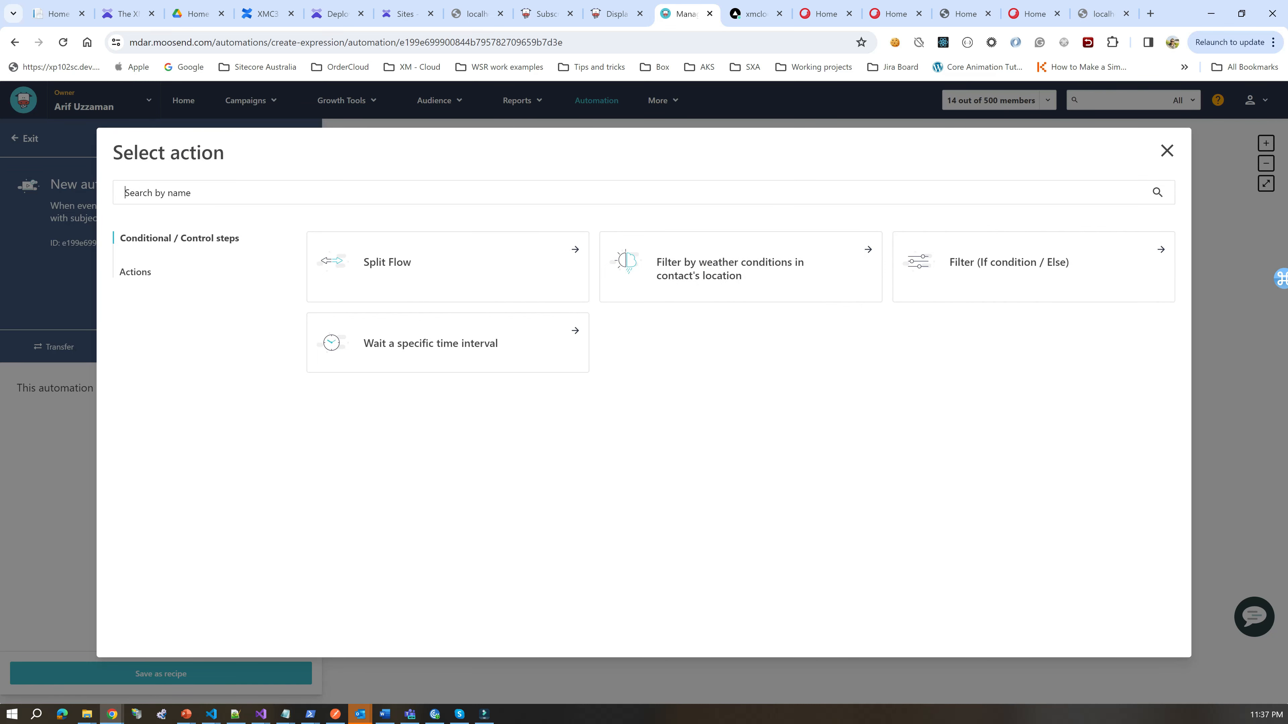
Step: Dismiss the action picker, switch the automation to Active, and reopen it from the workflow list
left_click(136, 272)
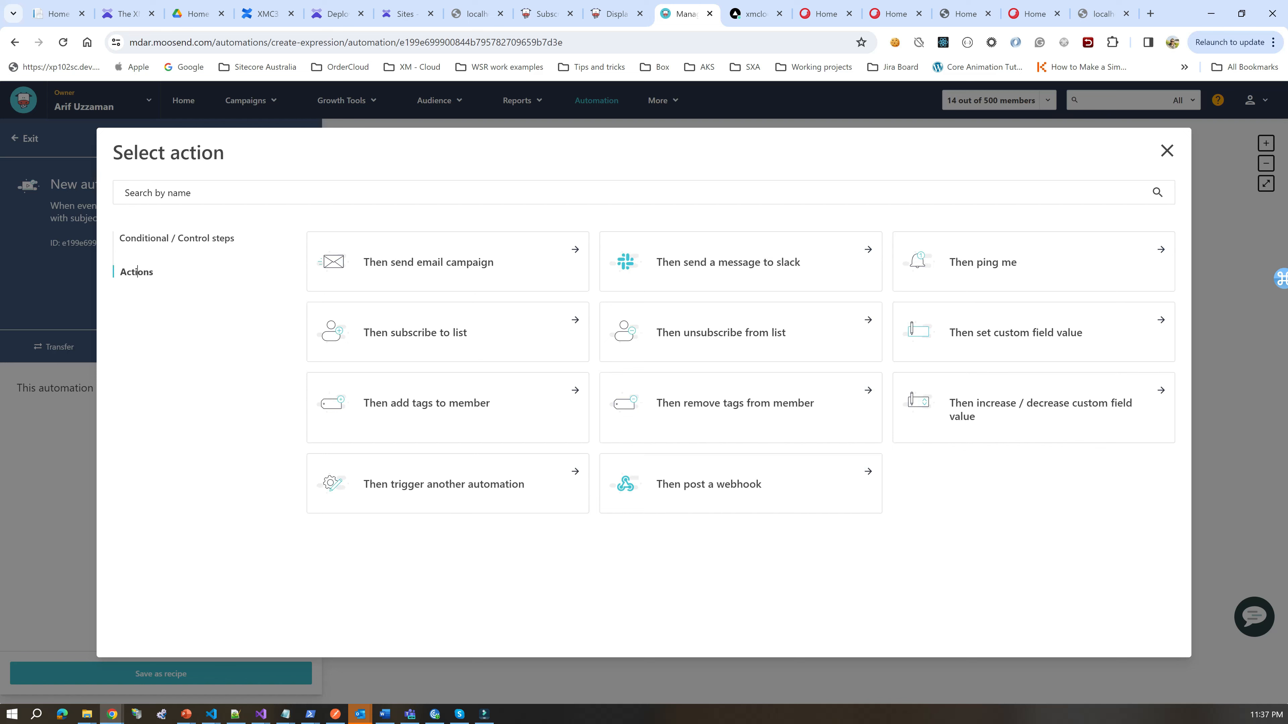
key("Escape")
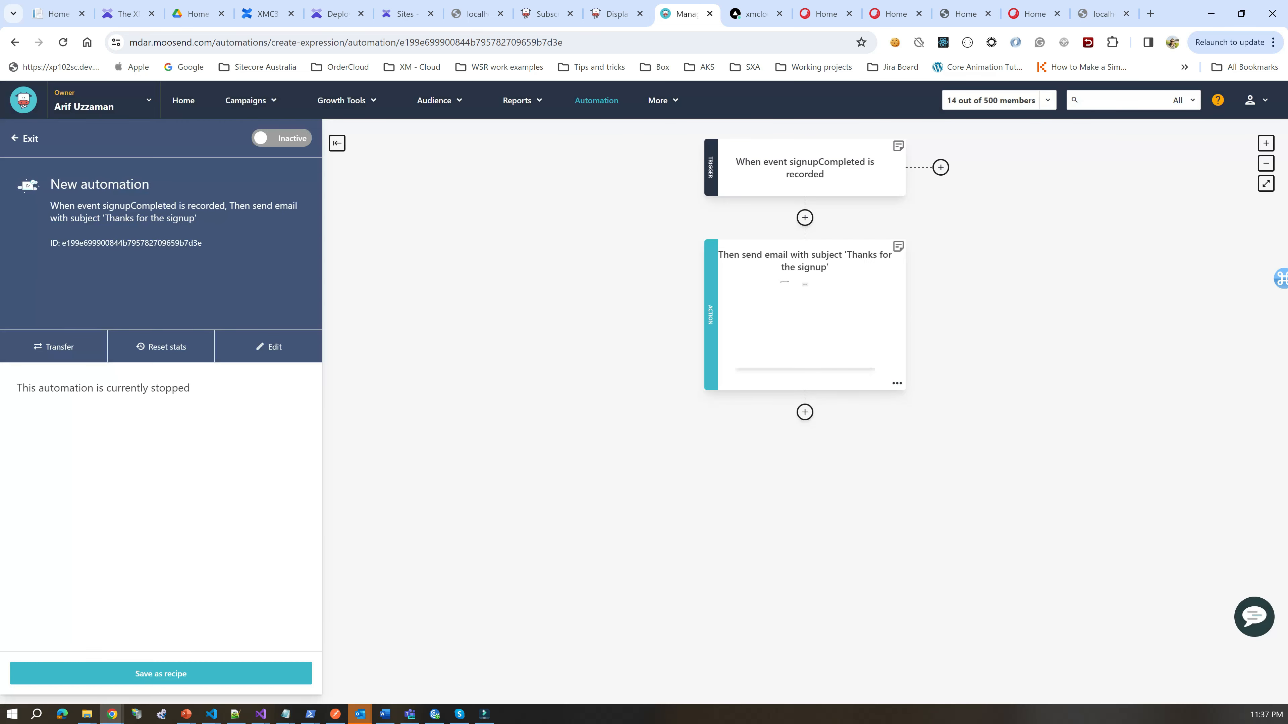
left_click(282, 138)
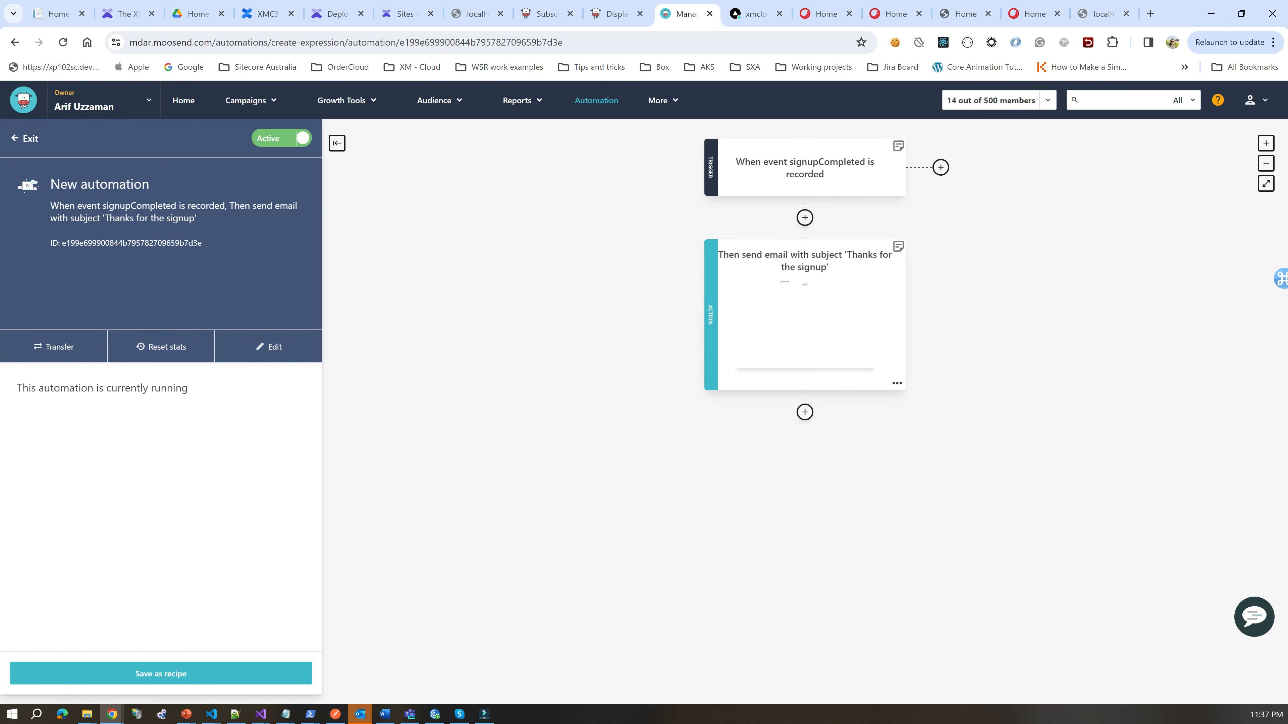
left_click(26, 138)
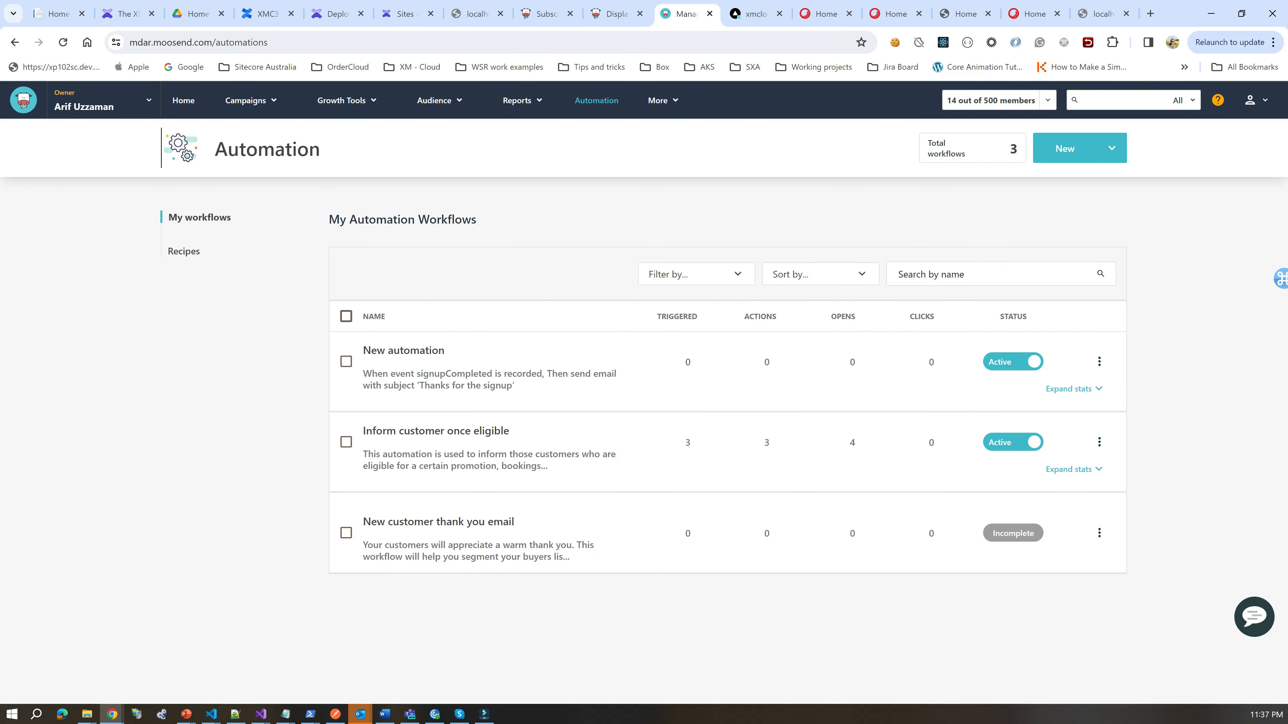
left_click(435, 432)
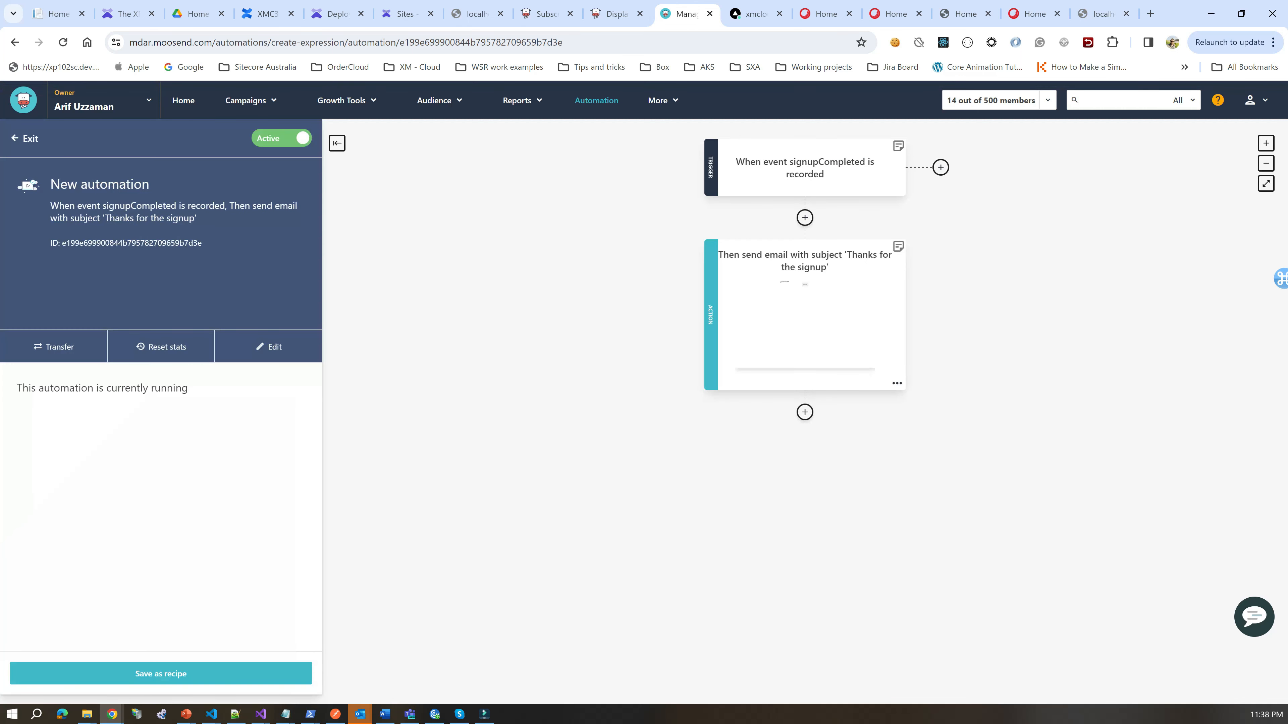
Step: Rename the automation to 'Signup send mail', save the name, and exit to the workflow list
left_click(125, 184)
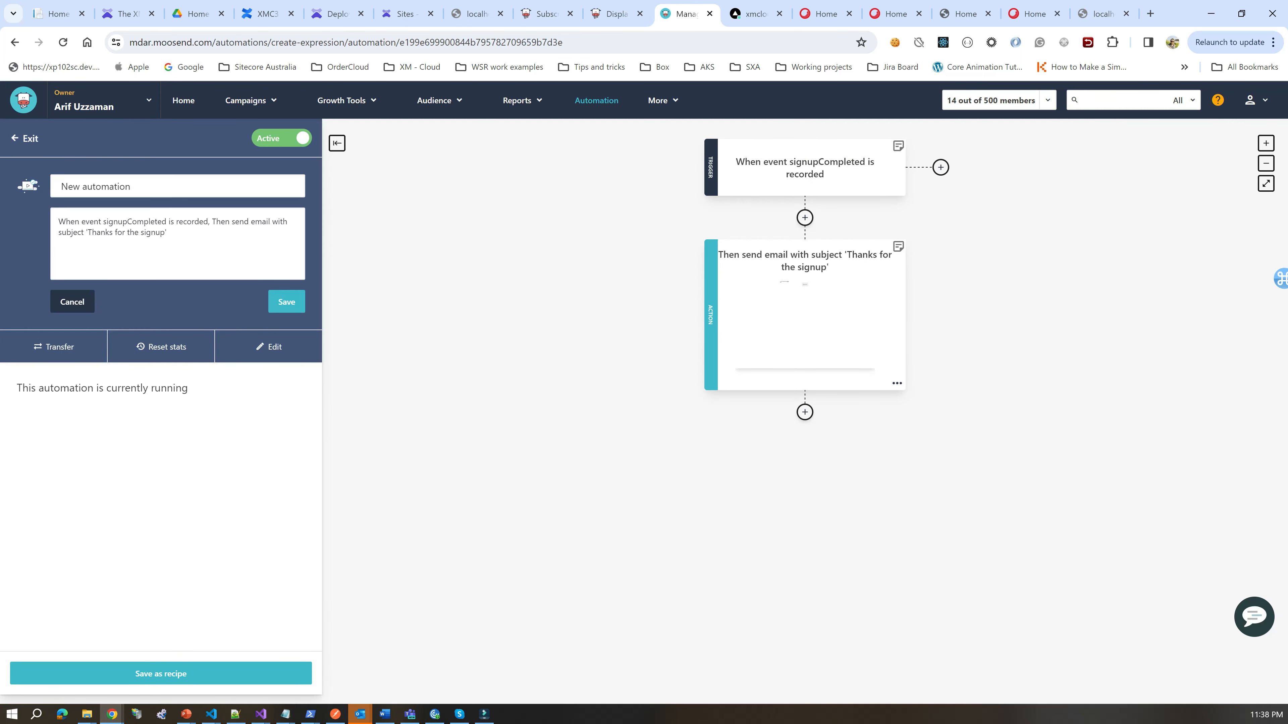
key("ctrl+a")
type("Signup ")
type("new user")
key("Home")
type("Send mail for the")
key("shift+End")
key("BackSpace")
type("signedup")
key("BackSpace")
key("BackSpace")
key("BackSpace")
key("BackSpace")
key("BackSpace")
key("BackSpace")
key("BackSpace")
key("BackSpace")
key("BackSpace")
key("BackSpace")
key("BackSpace")
key("BackSpace")
key("BackSpace")
key("BackSpace")
key("BackSpace")
key("BackSpace")
key("BackSpace")
key("BackSpace")
key("BackSpace")
key("BackSpace")
type("Send mail")
key("ctrl+a")
type("Signup send mail")
key("Return")
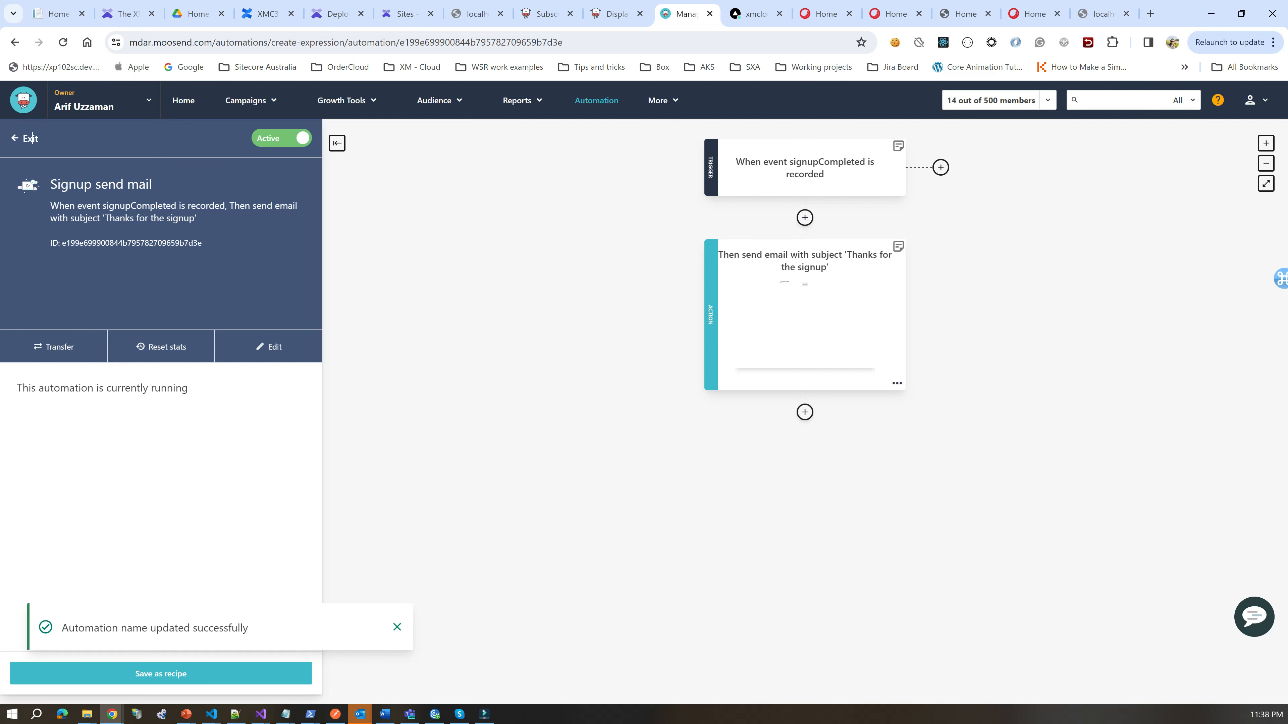
left_click(32, 137)
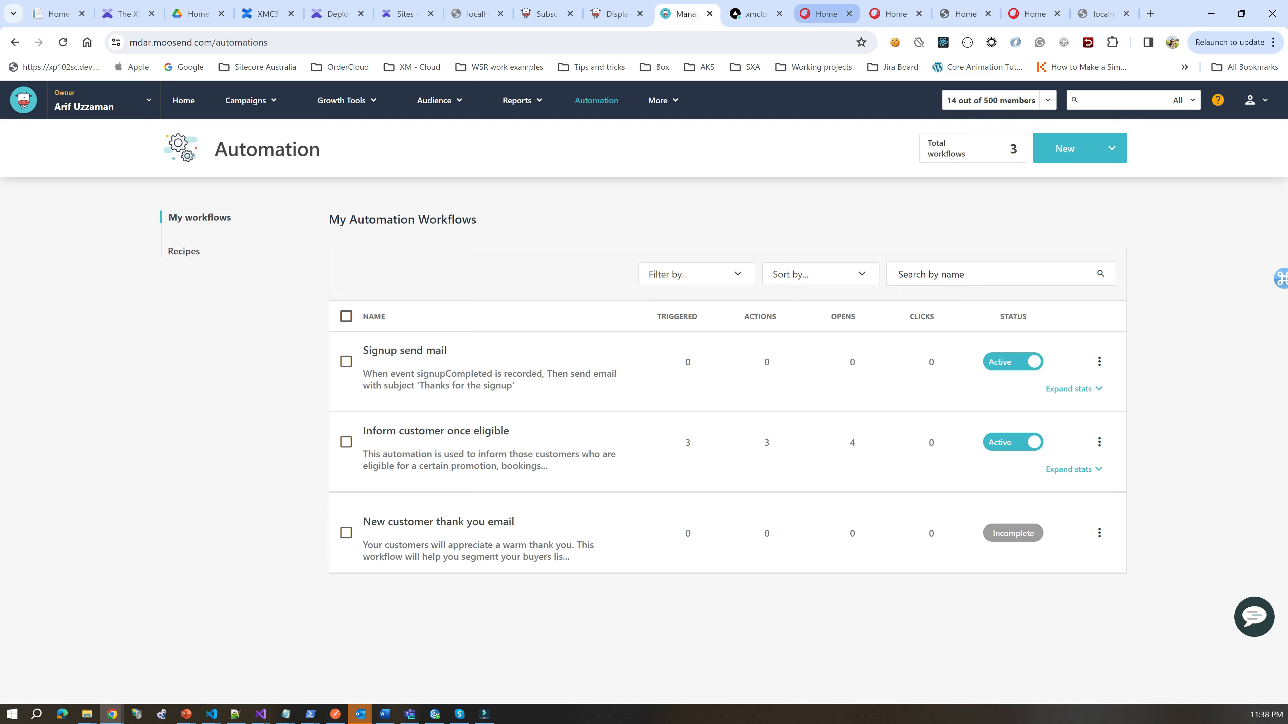
Step: Reload the Bookmark demo site and clear the Network request log
left_click(825, 14)
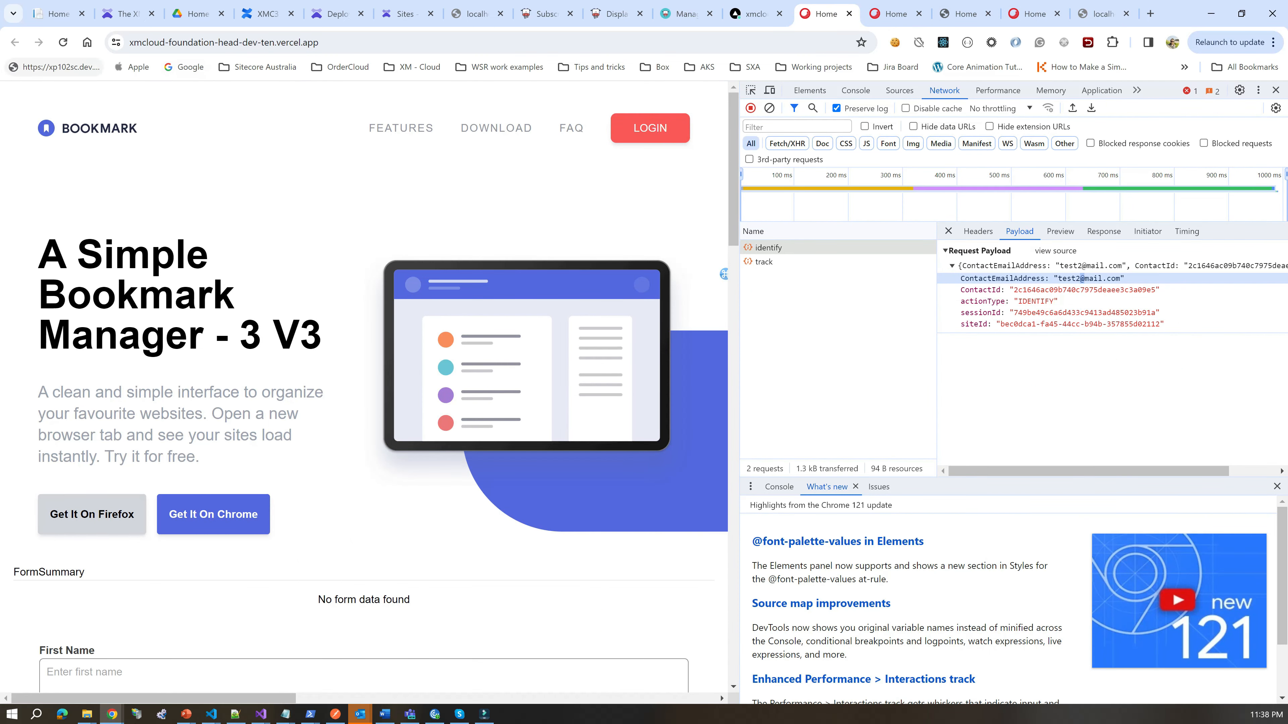
left_click(63, 42)
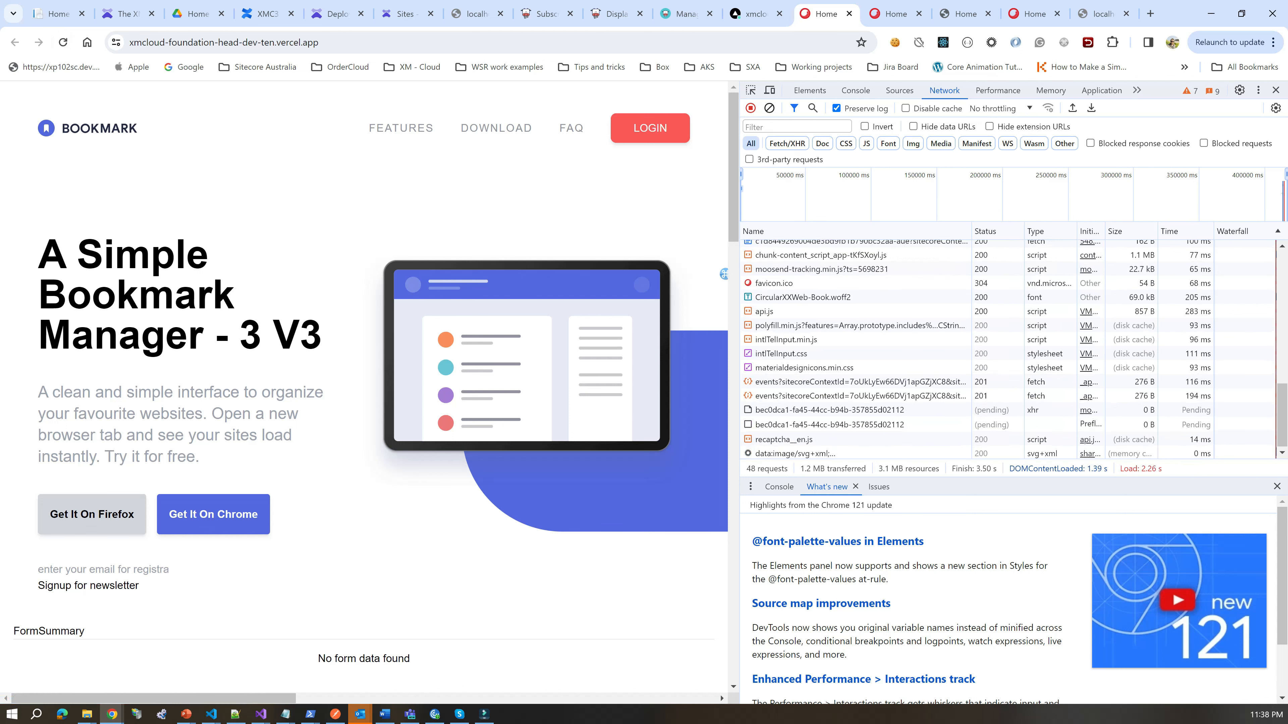
left_click(769, 108)
Step: Submit the newsletter signup with an e-mail address, then return to the Moosend tab
left_click(103, 570)
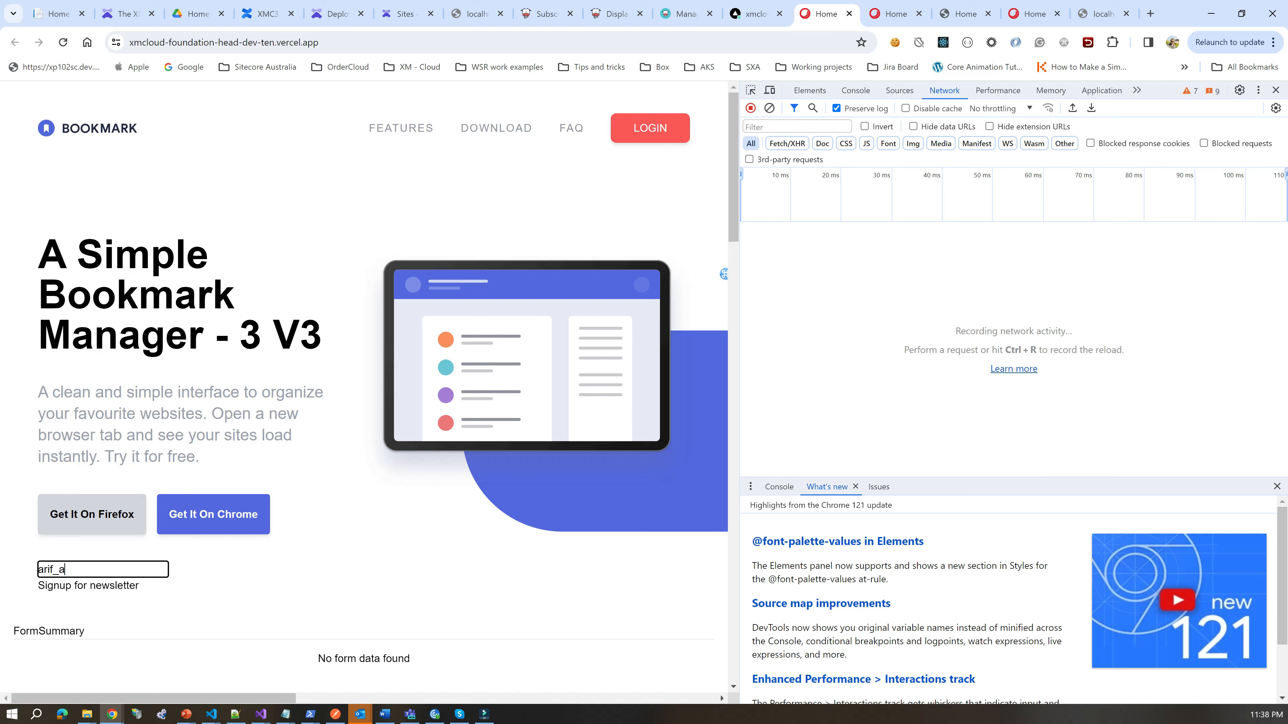
key("Return")
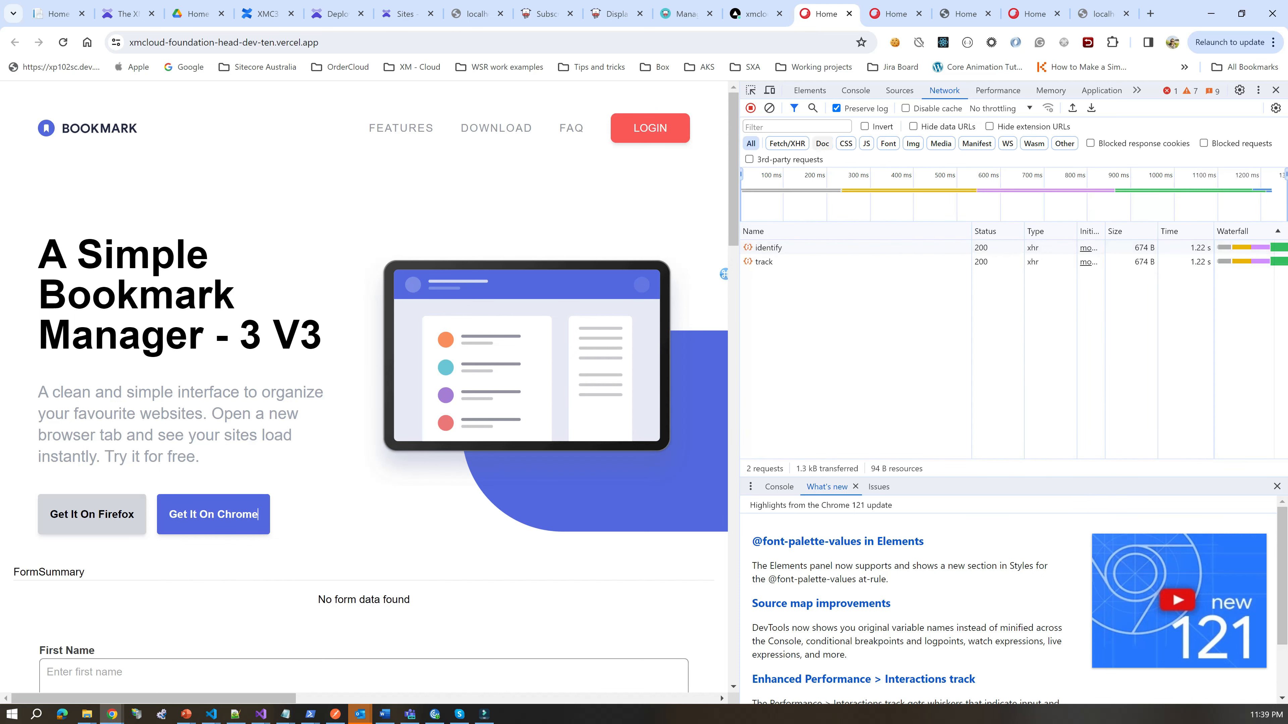
left_click(685, 14)
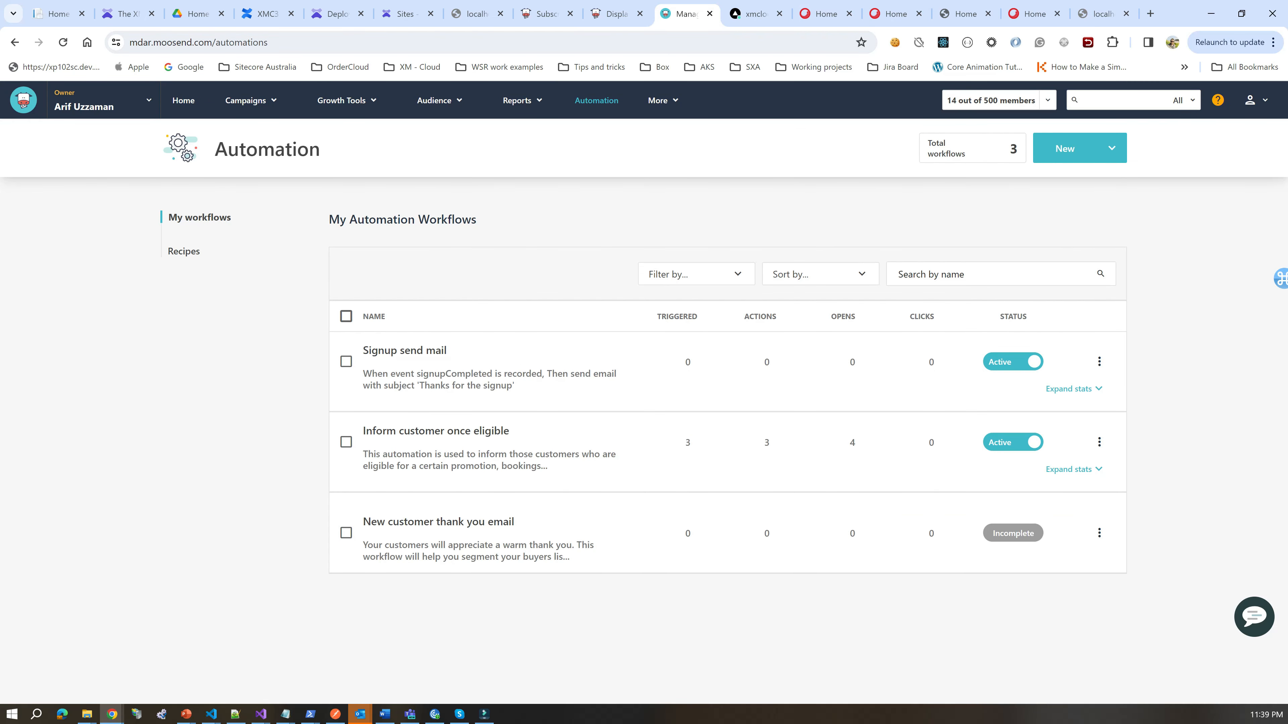
Step: Open the Signup send mail automation, then switch to the Bookmark tab and select its address
left_click(405, 350)
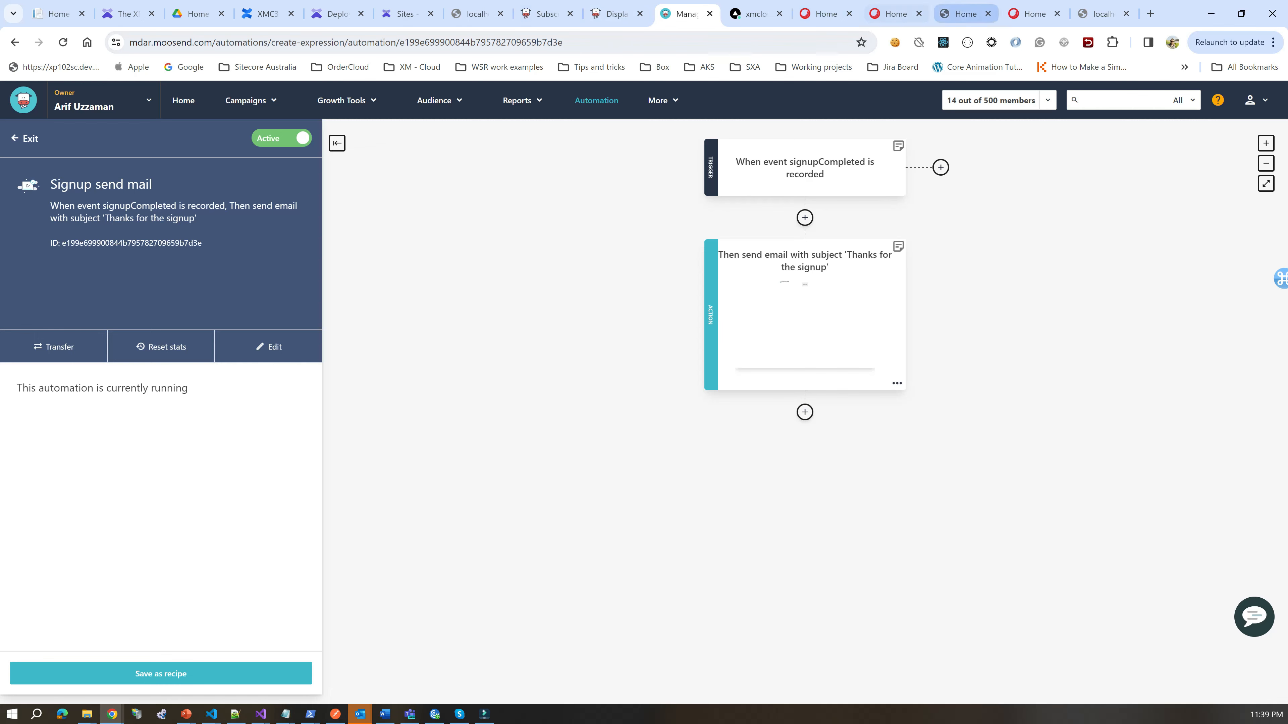
left_click(824, 14)
key("ctrl+l")
key("ctrl+c")
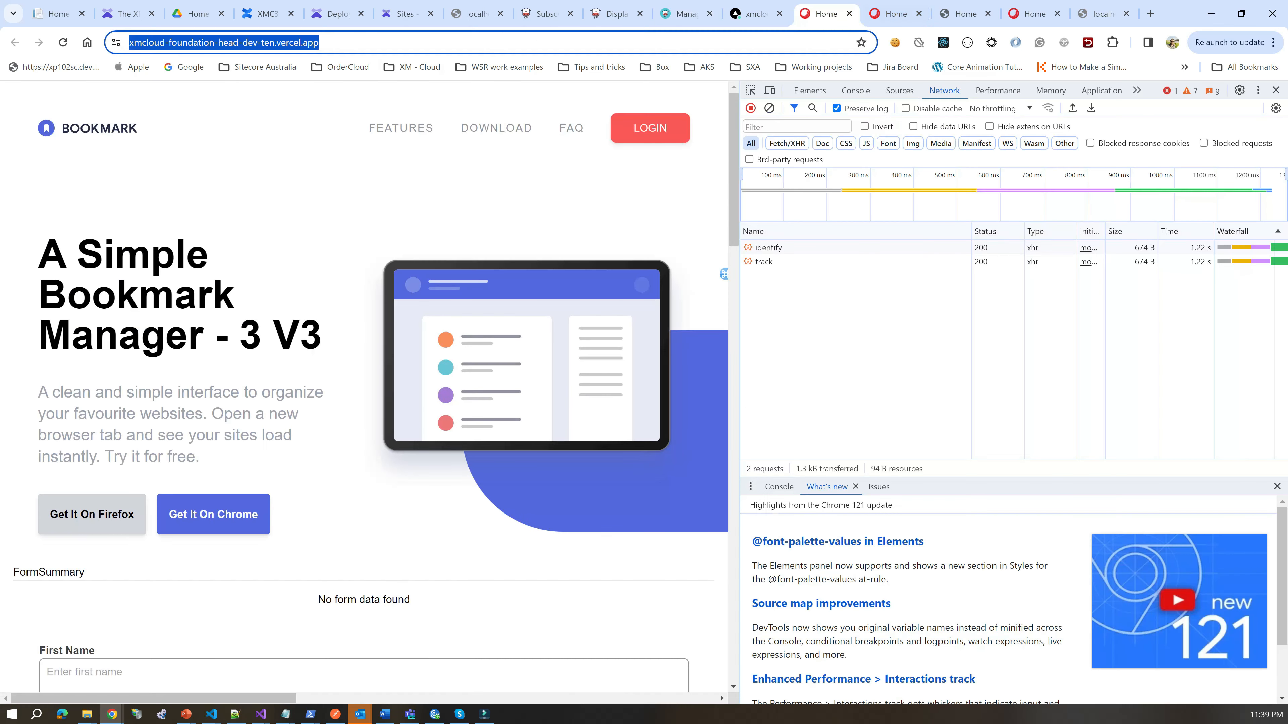
Step: Load the Bookmark site in a new Incognito window and submit the newsletter signup with an e-mail address
left_click(1271, 42)
left_click(1090, 141)
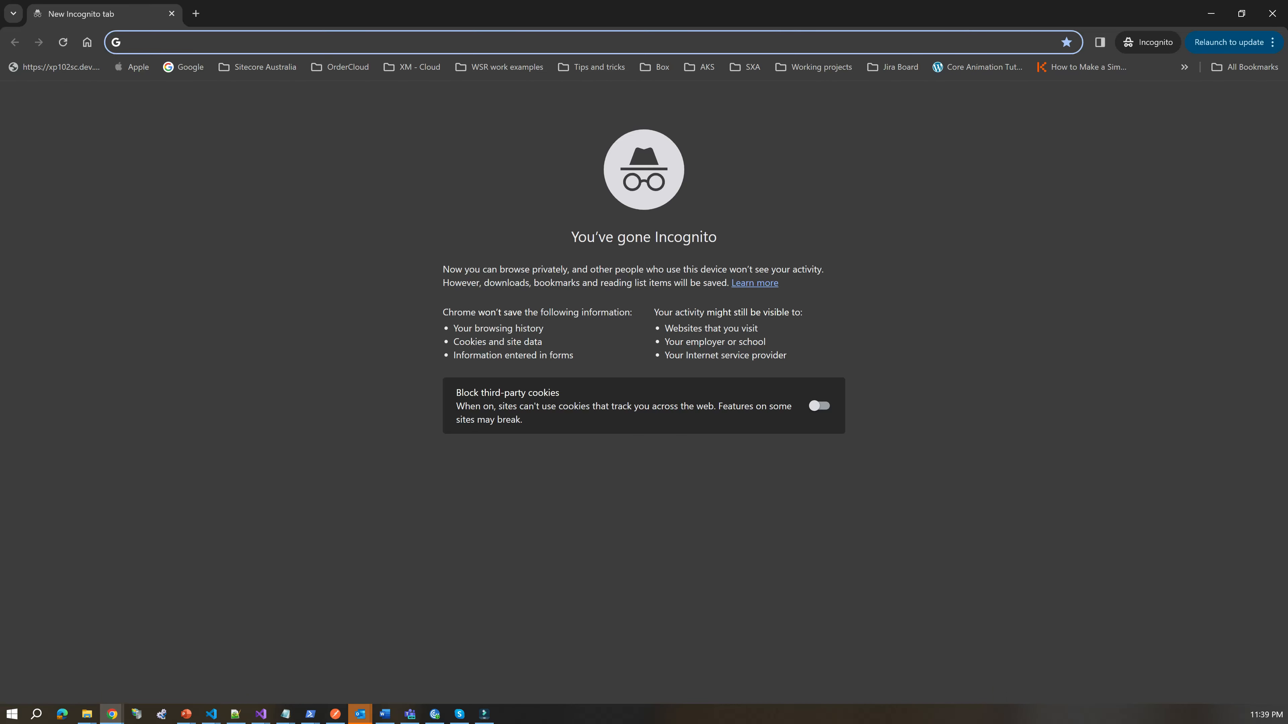
key("ctrl+v")
key("Return")
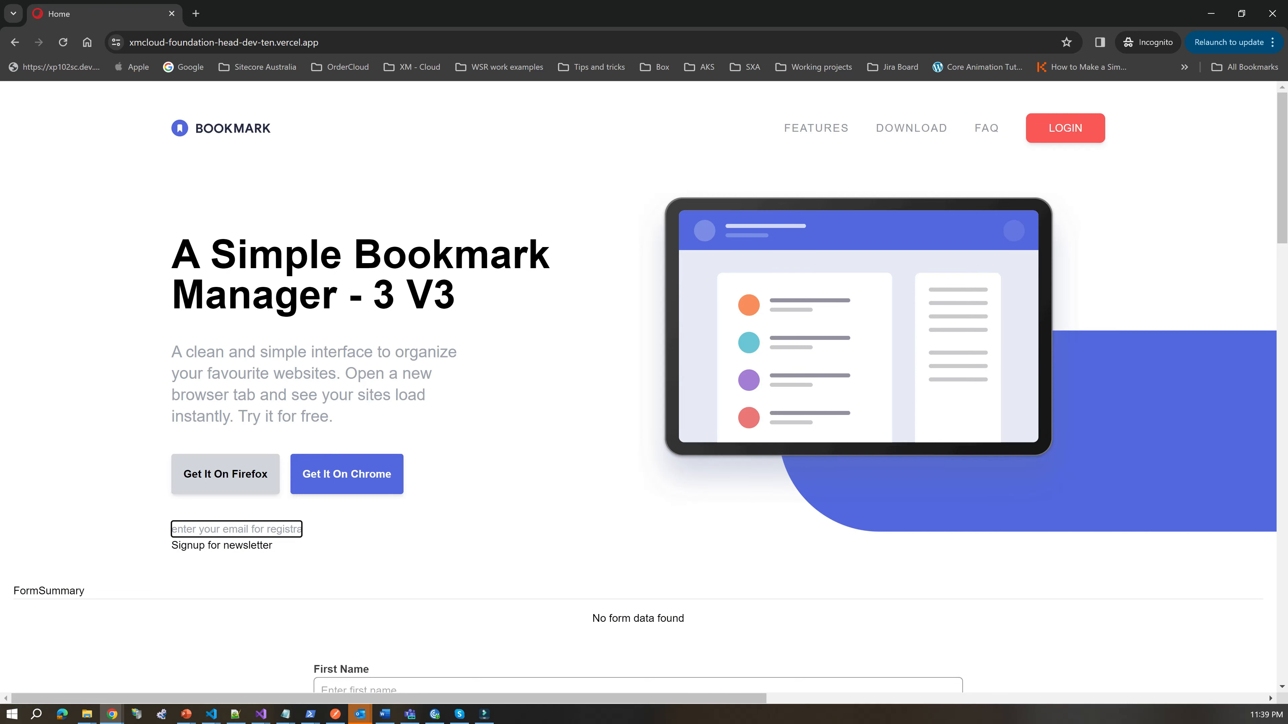
key("Return")
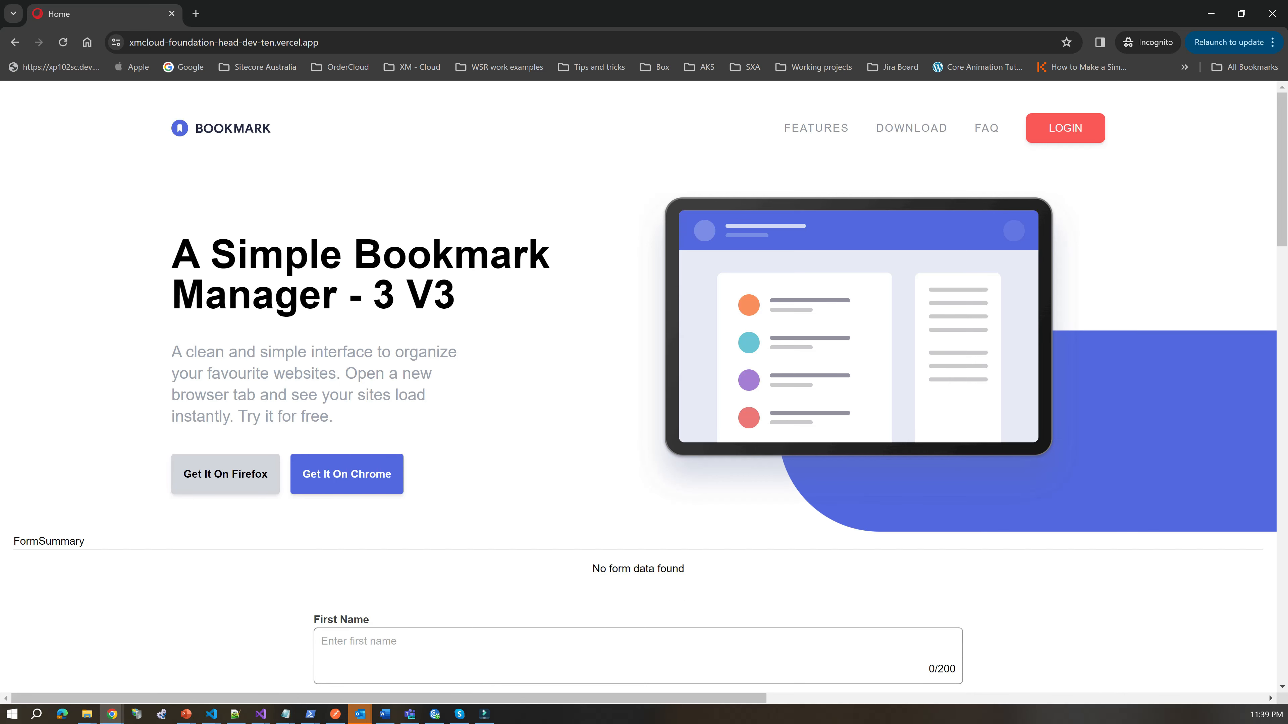
Step: Close the Incognito window and go to outlook.com in a new tab
left_click(1210, 14)
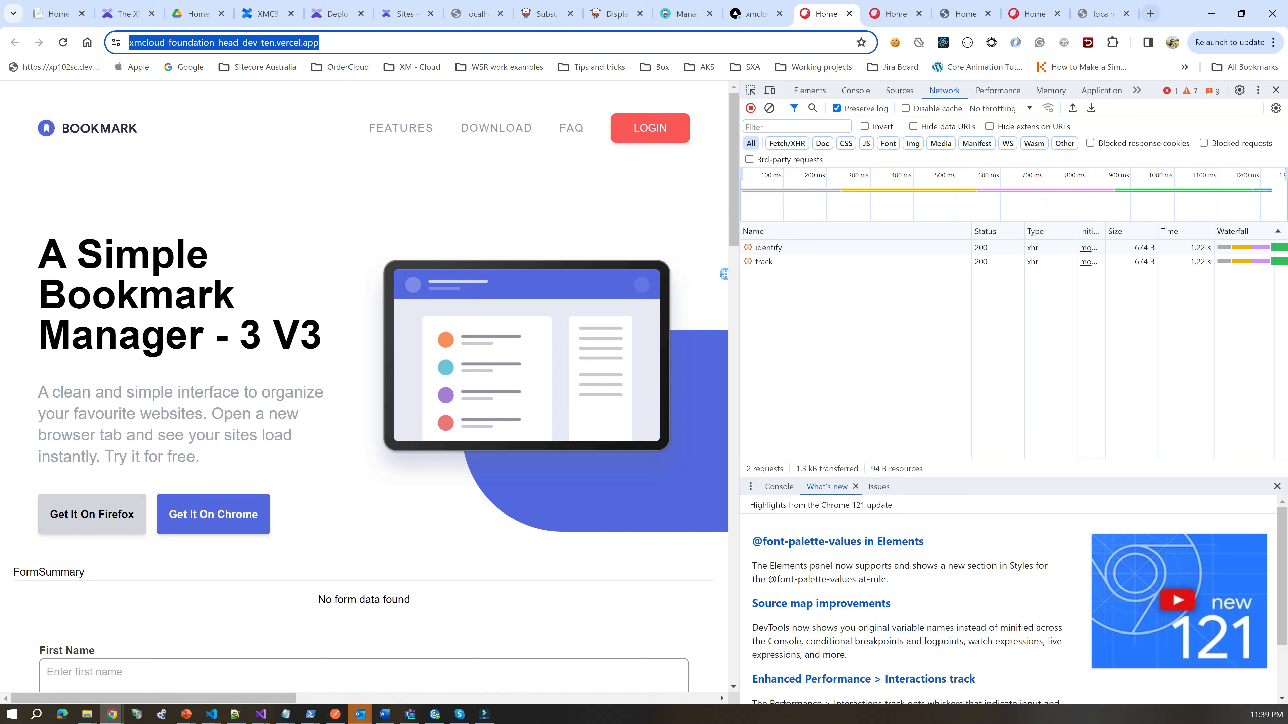
left_click(1150, 14)
type("outlook.com")
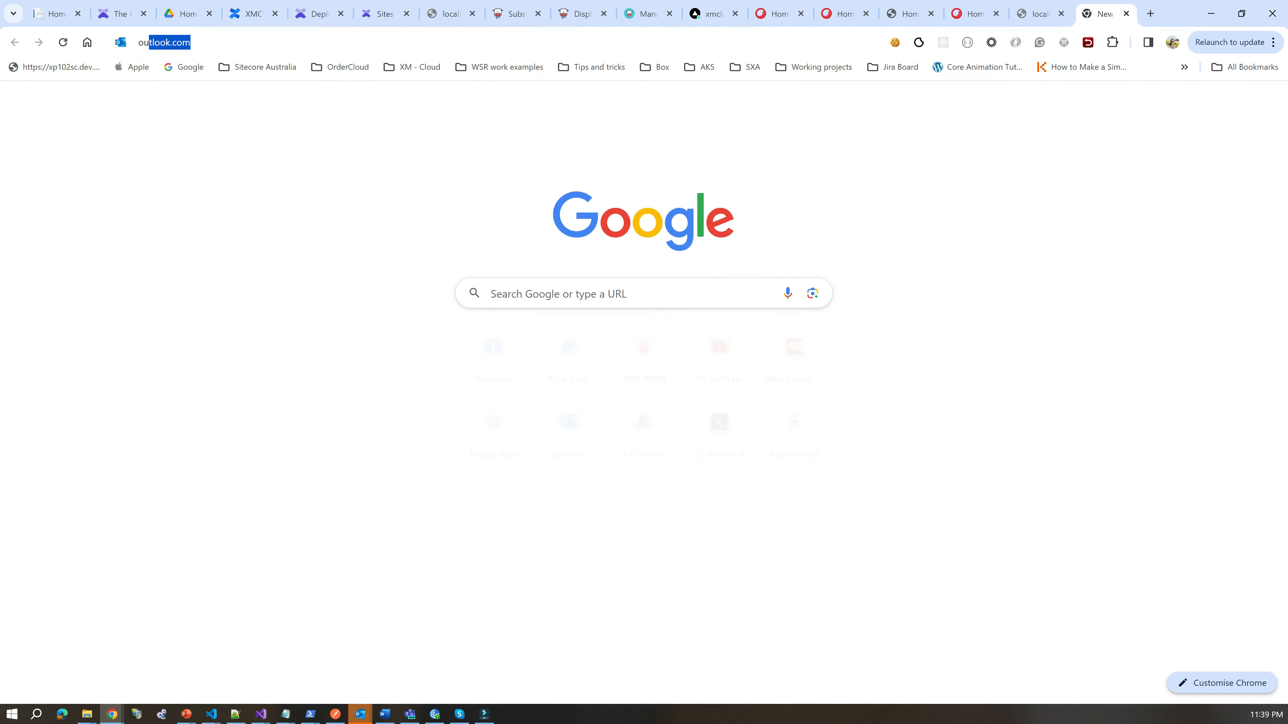
key("Return")
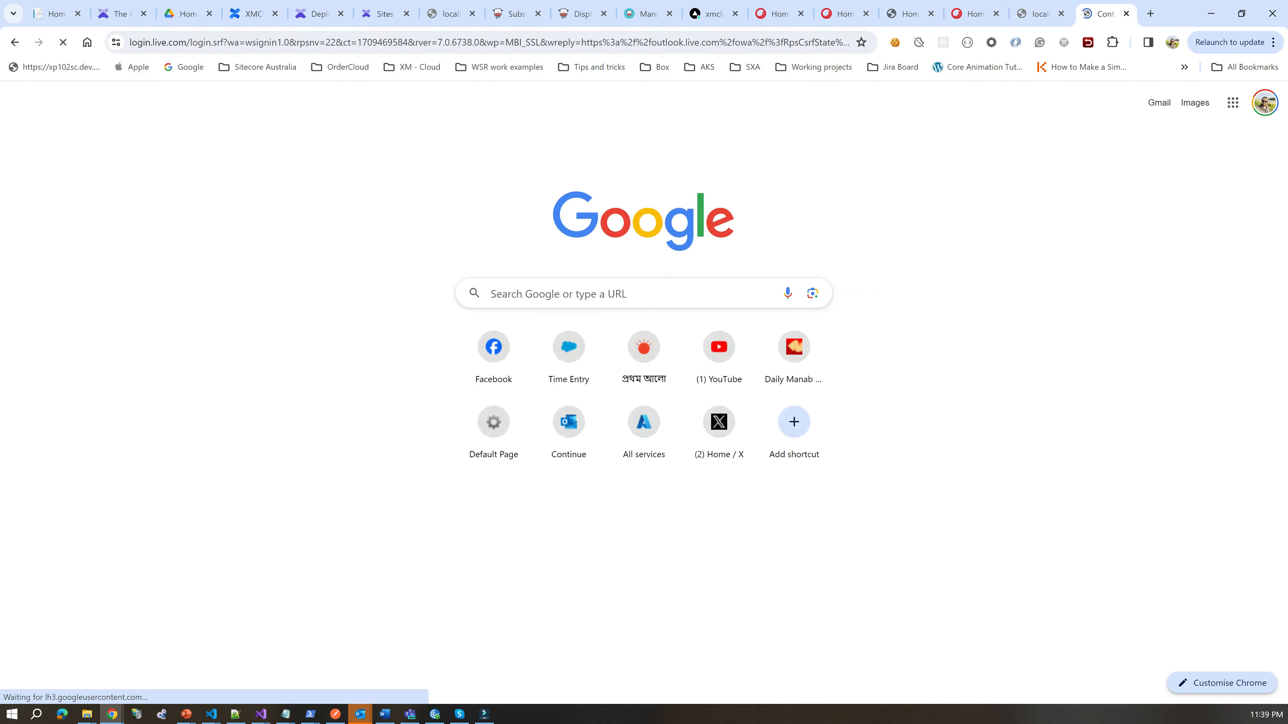